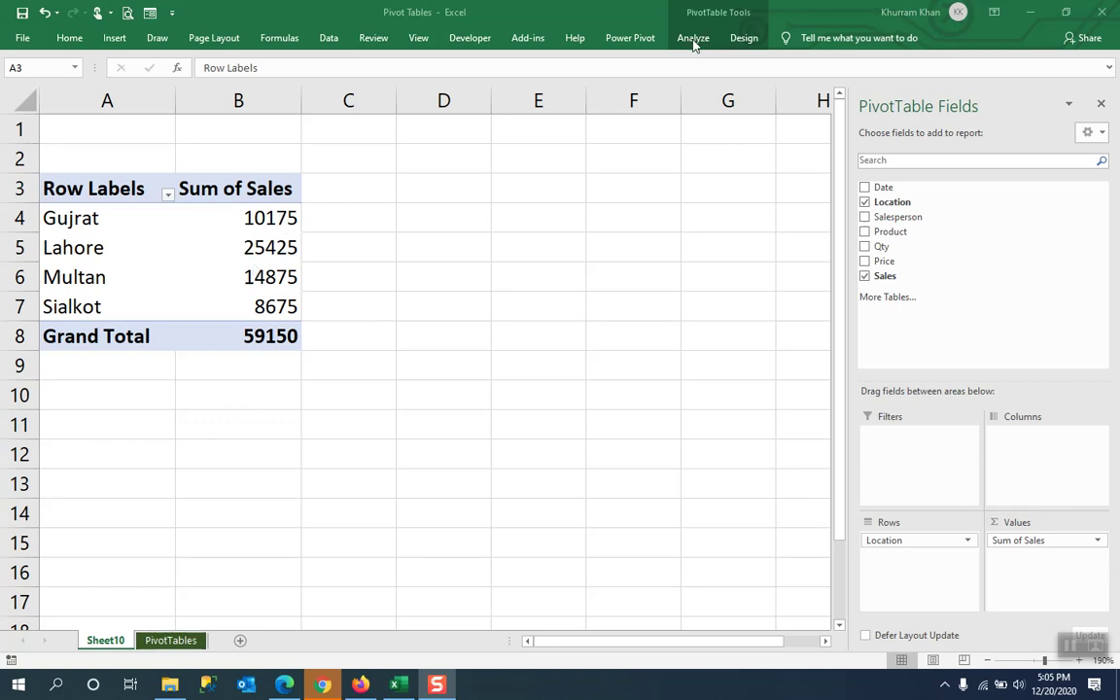
click(70, 219)
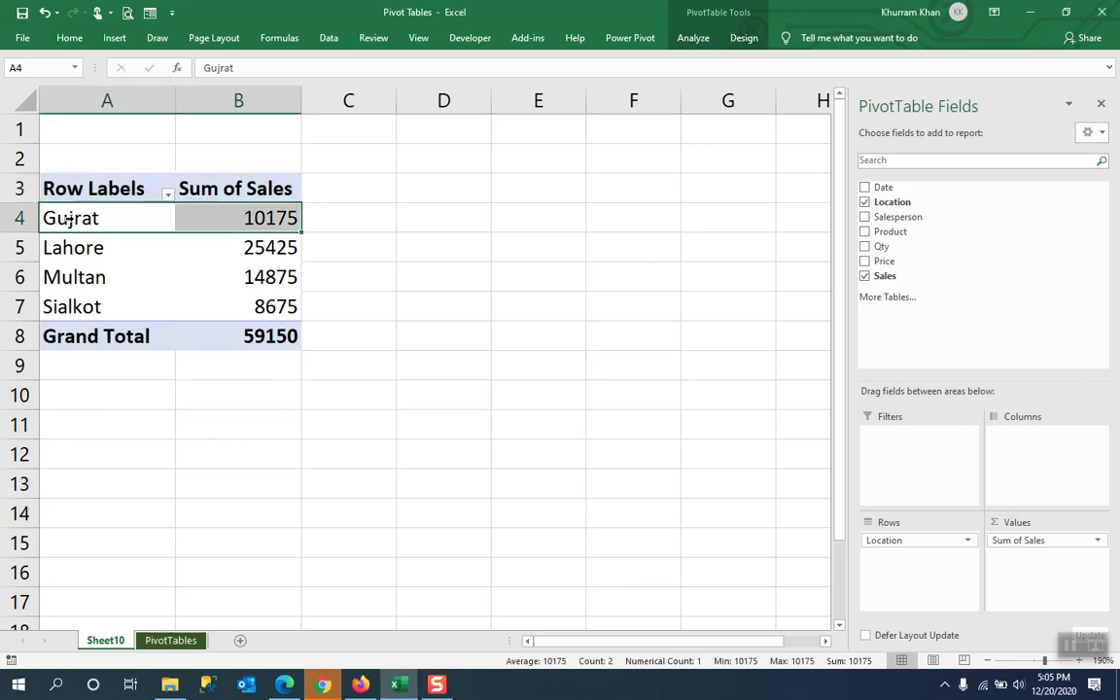
click(70, 248)
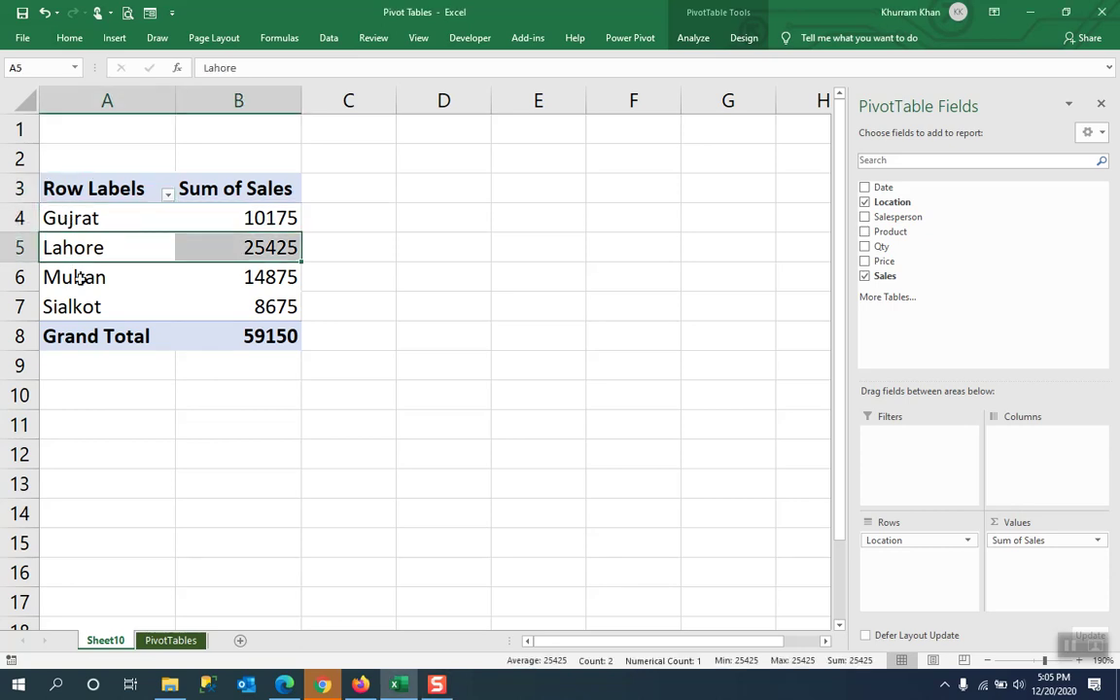
click(453, 413)
Start a new calculated item for the PivotTable's Location field and name it Region.
click(75, 250)
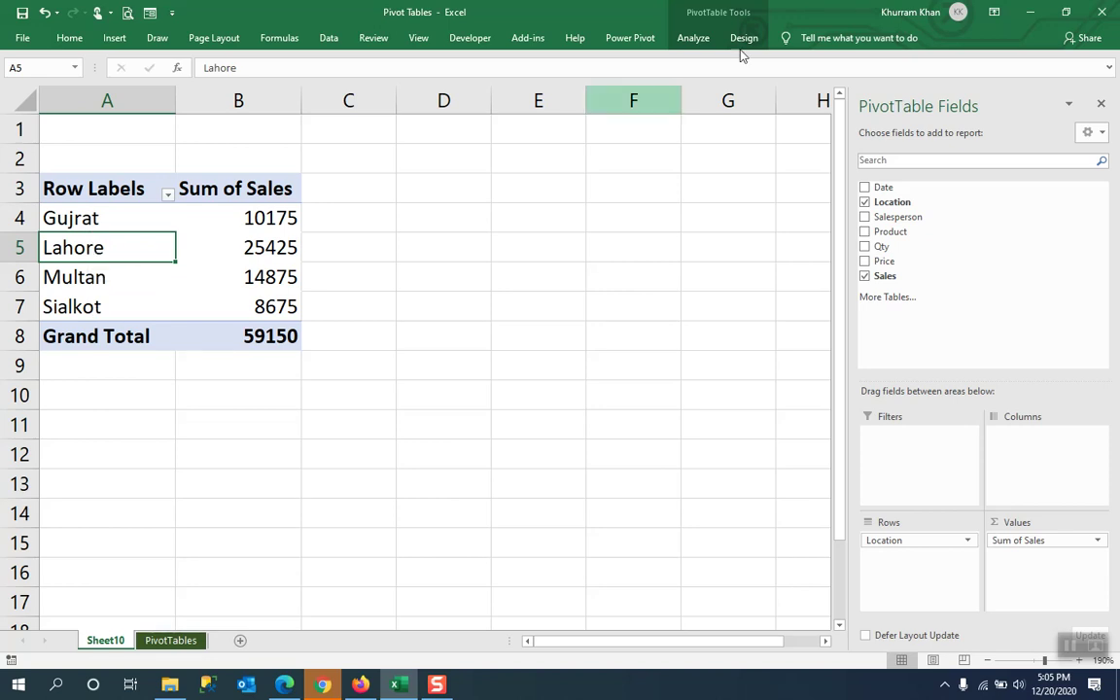
click(695, 39)
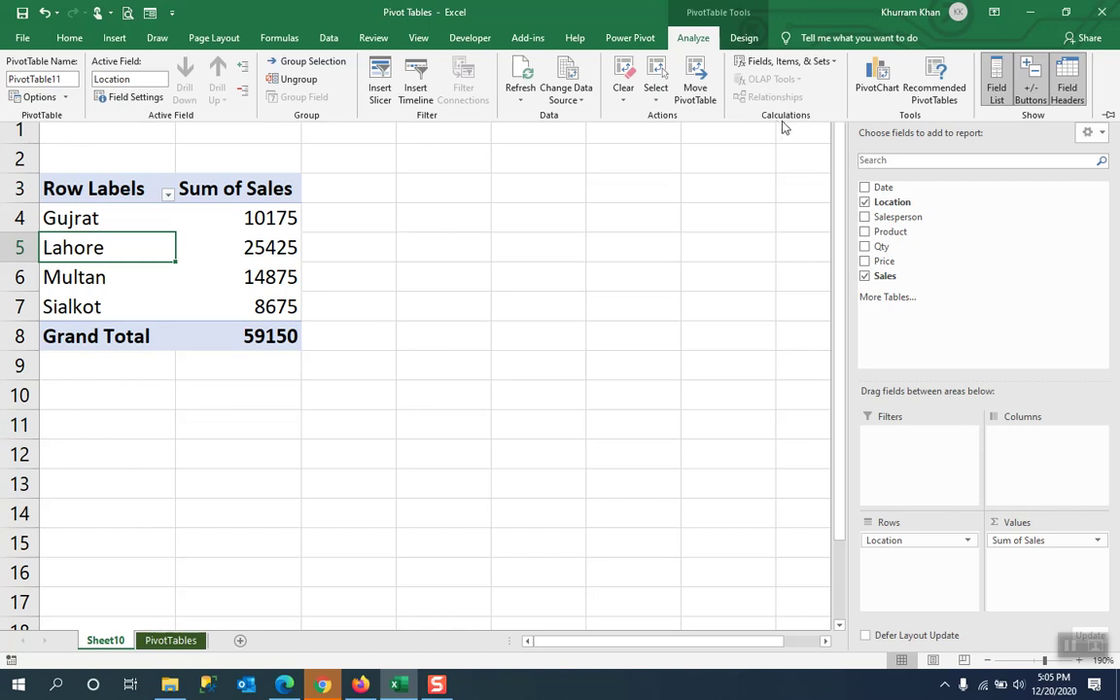
click(832, 63)
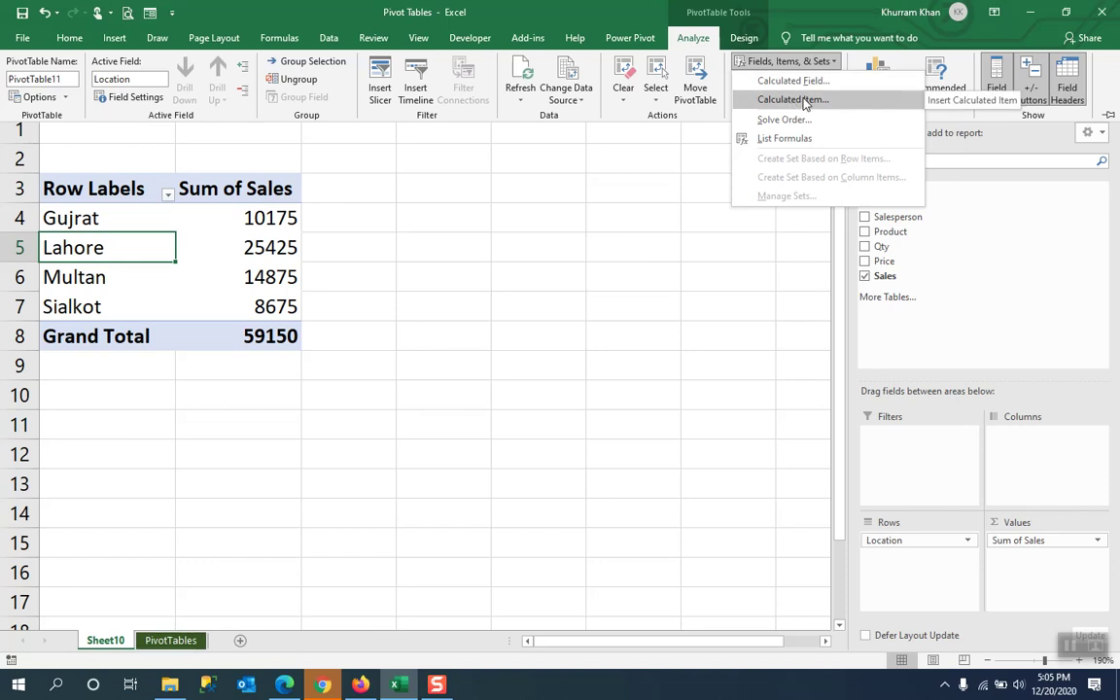
click(803, 101)
drag(595, 95, 578, 186)
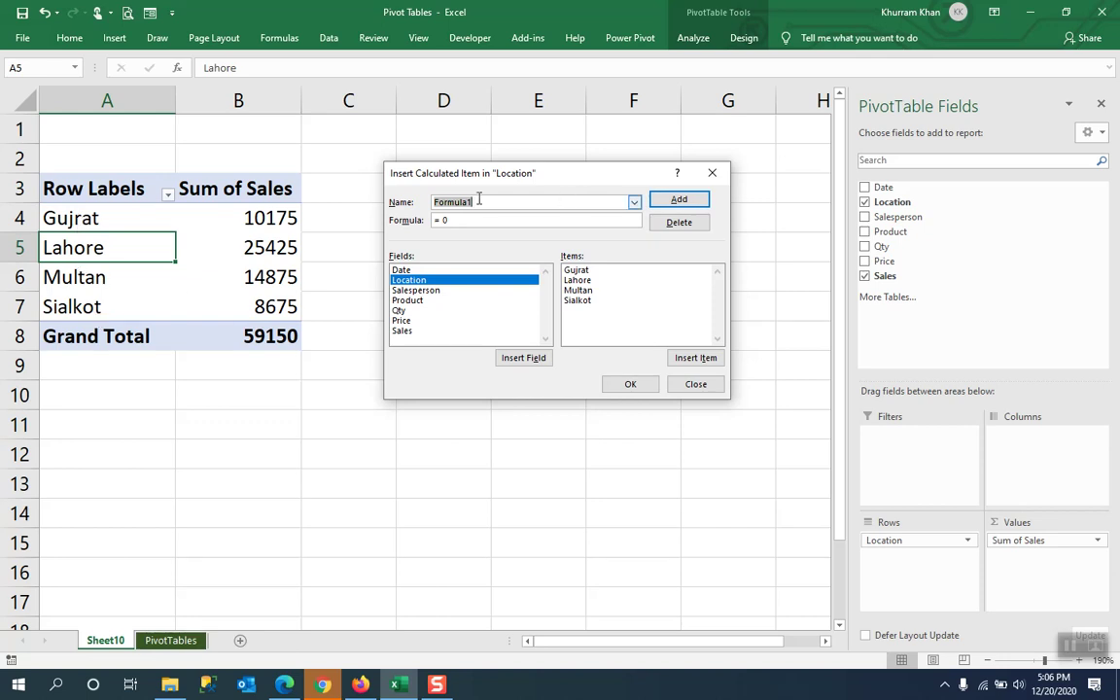
text(Re)
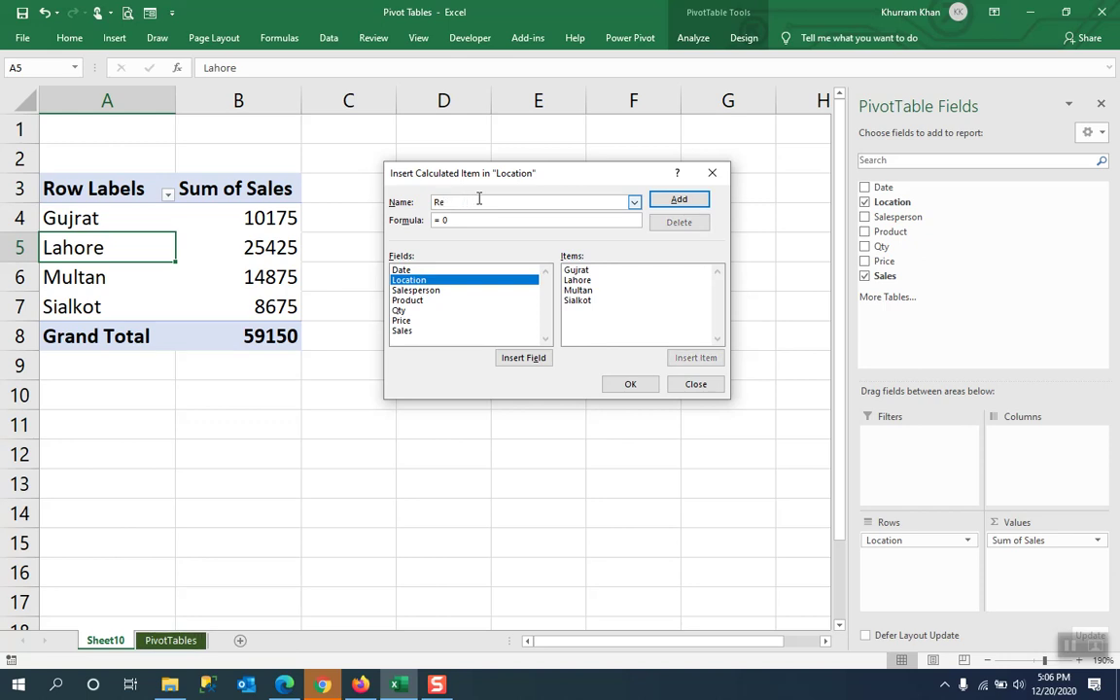
text(gion)
Build the calculated item's formula from the Location items as = Gujrat + Lahore.
click(575, 271)
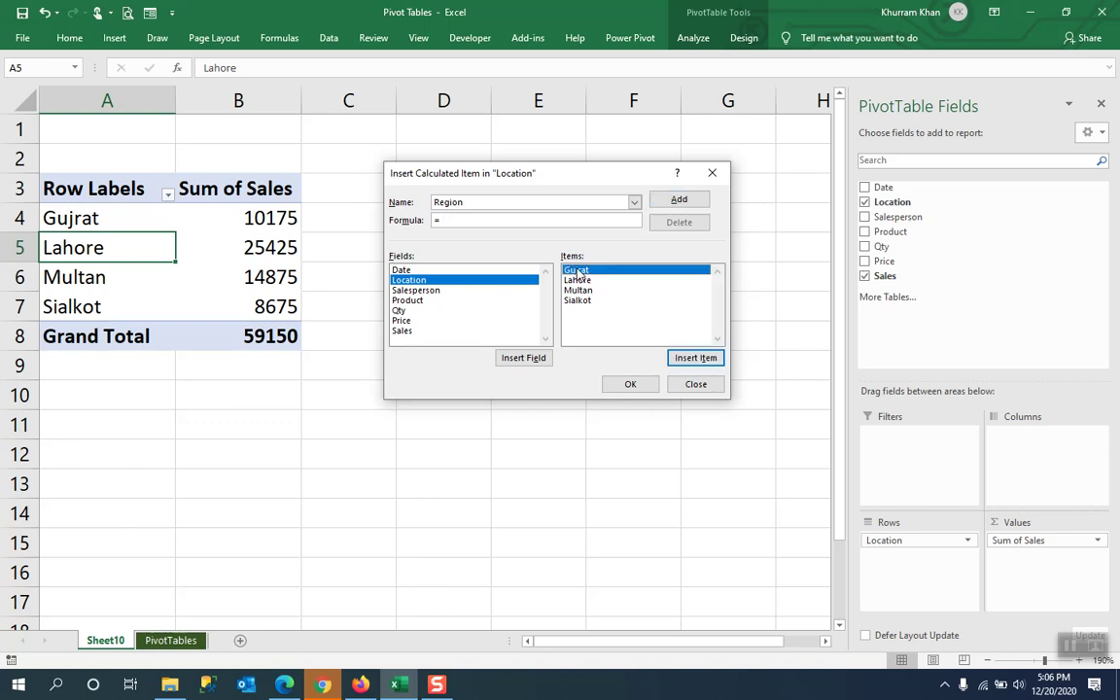
click(687, 359)
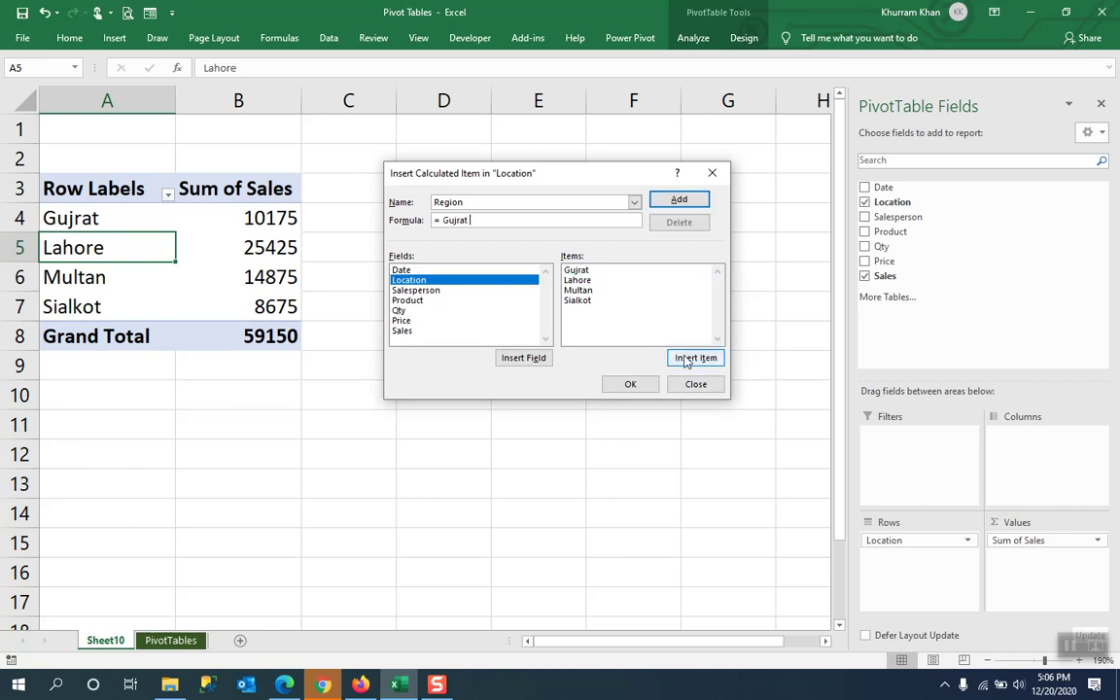
text(+)
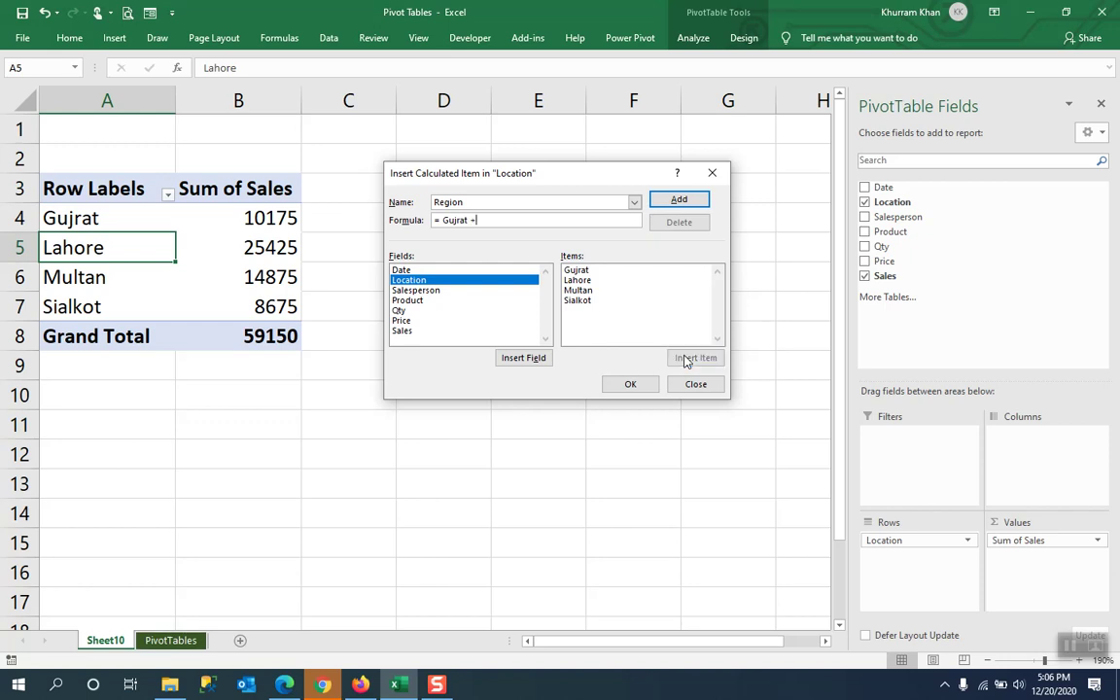
click(607, 280)
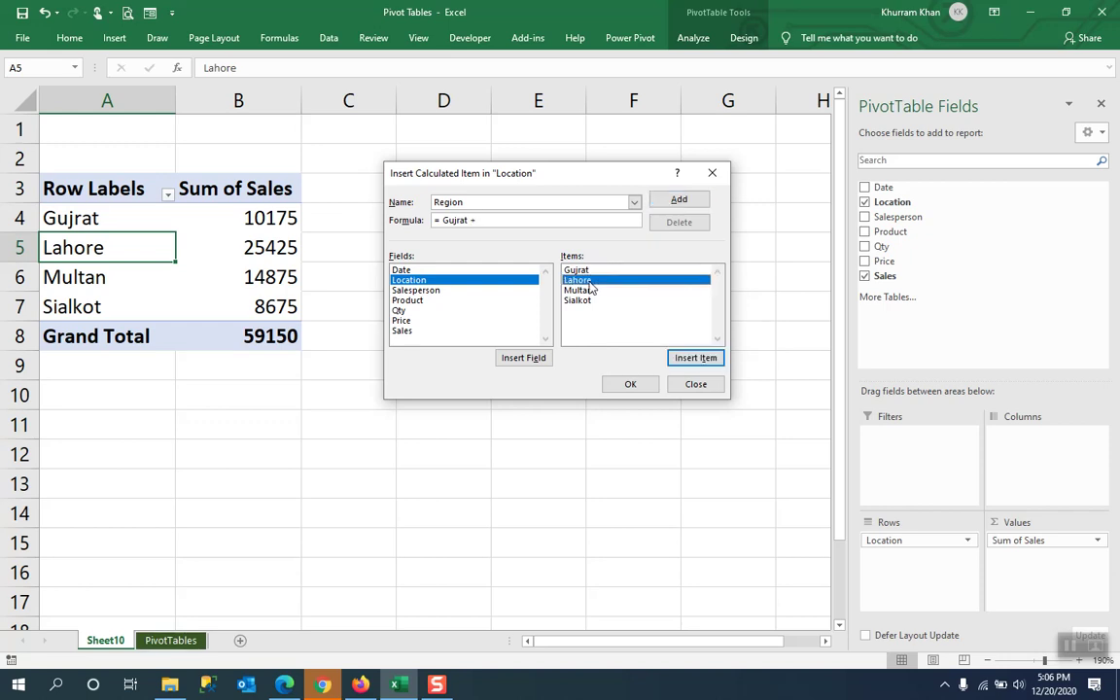
click(694, 357)
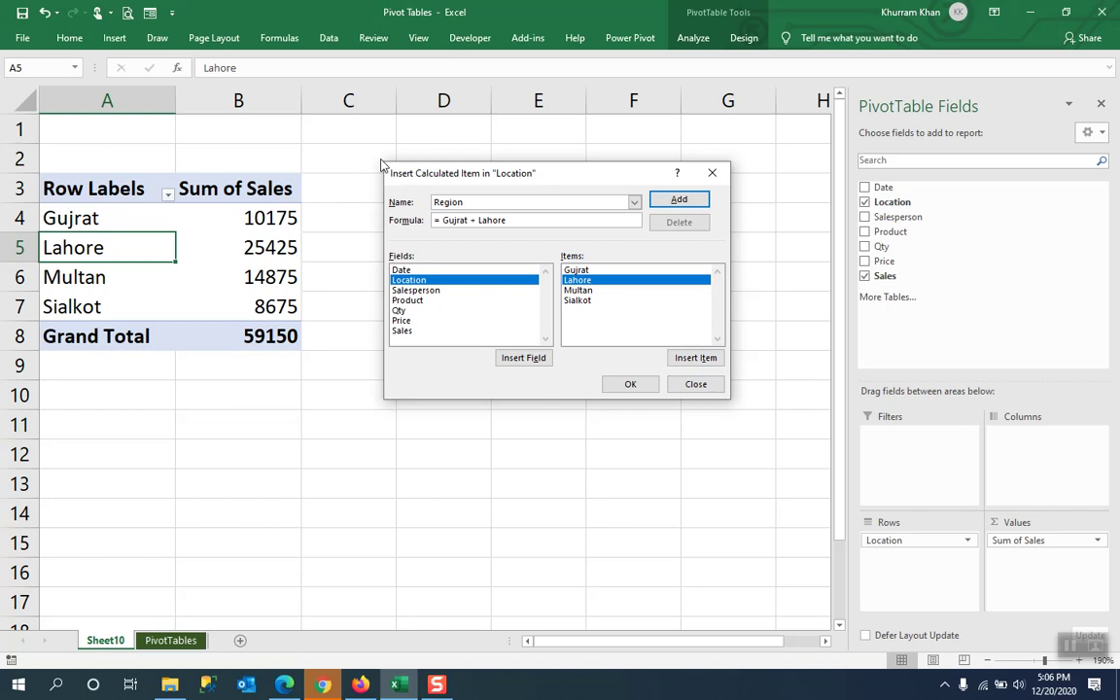
Change the calculated item's name to Region A and add it to the PivotTable.
click(488, 200)
text(Region A)
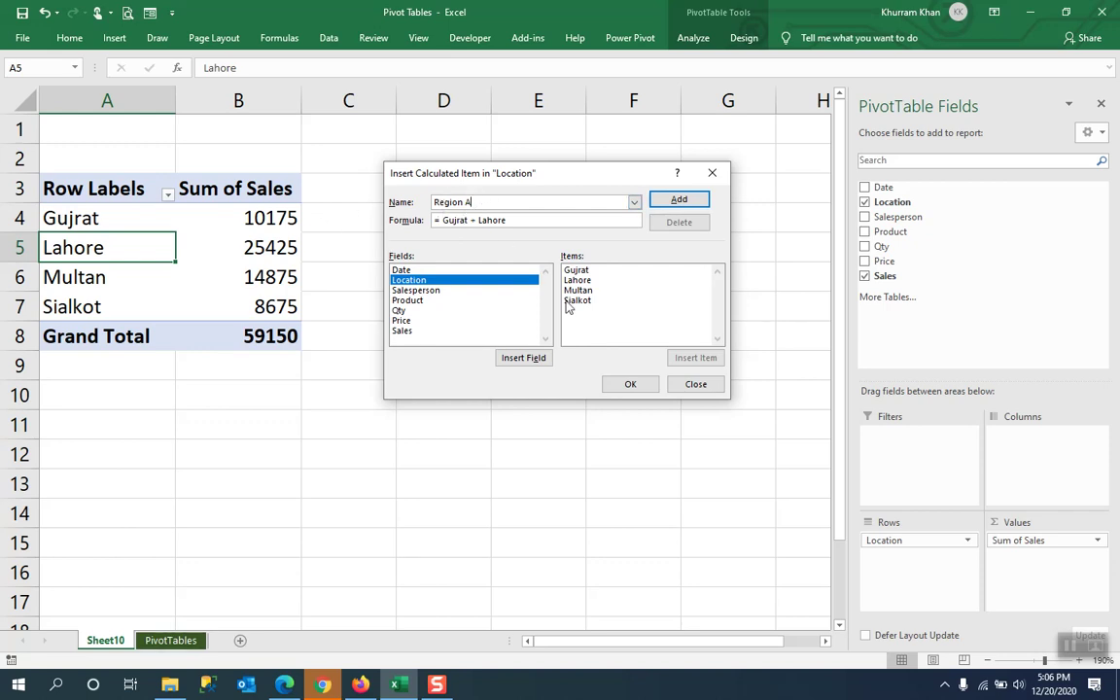
click(632, 385)
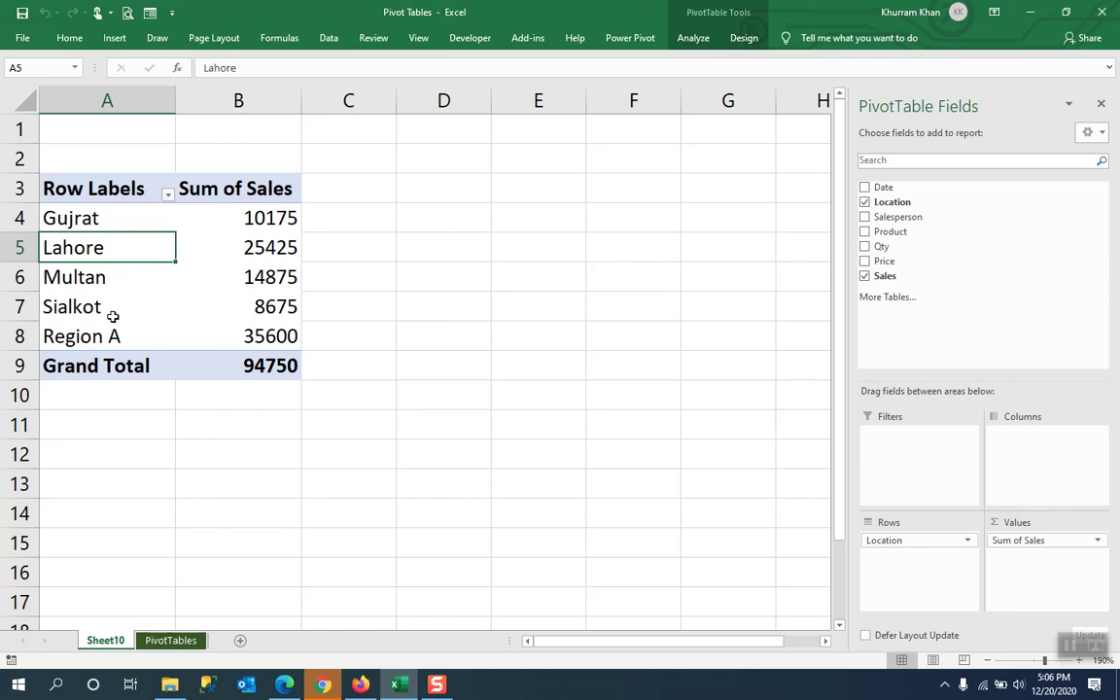
Start a second calculated item for the Location field and name it Region B.
click(693, 39)
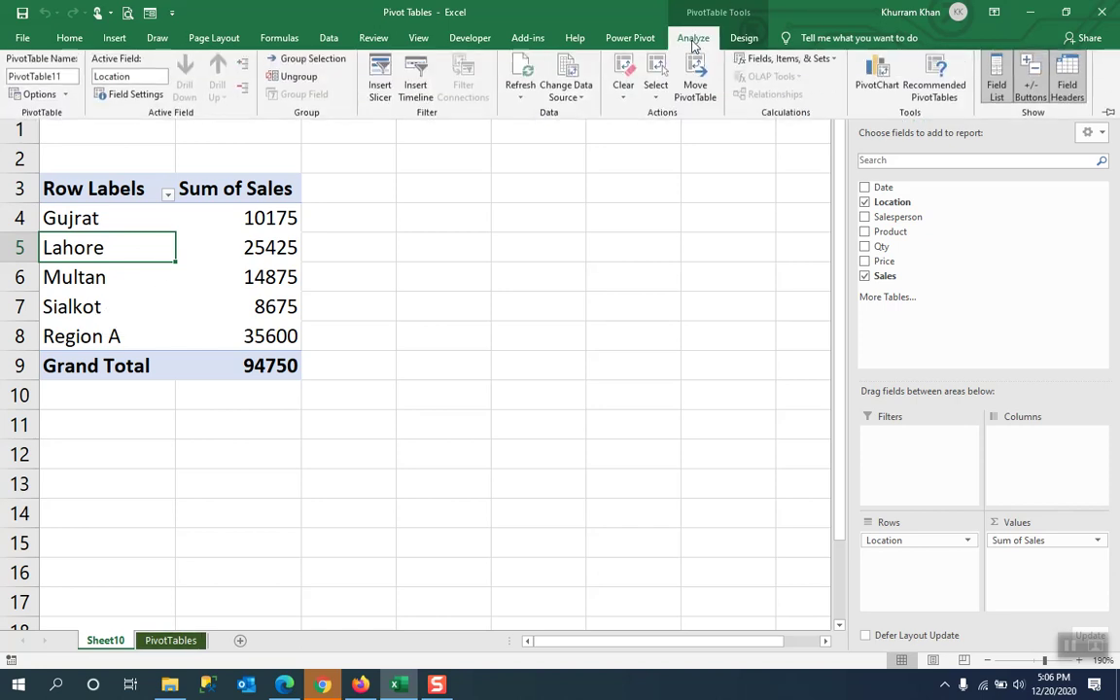
click(832, 63)
click(789, 99)
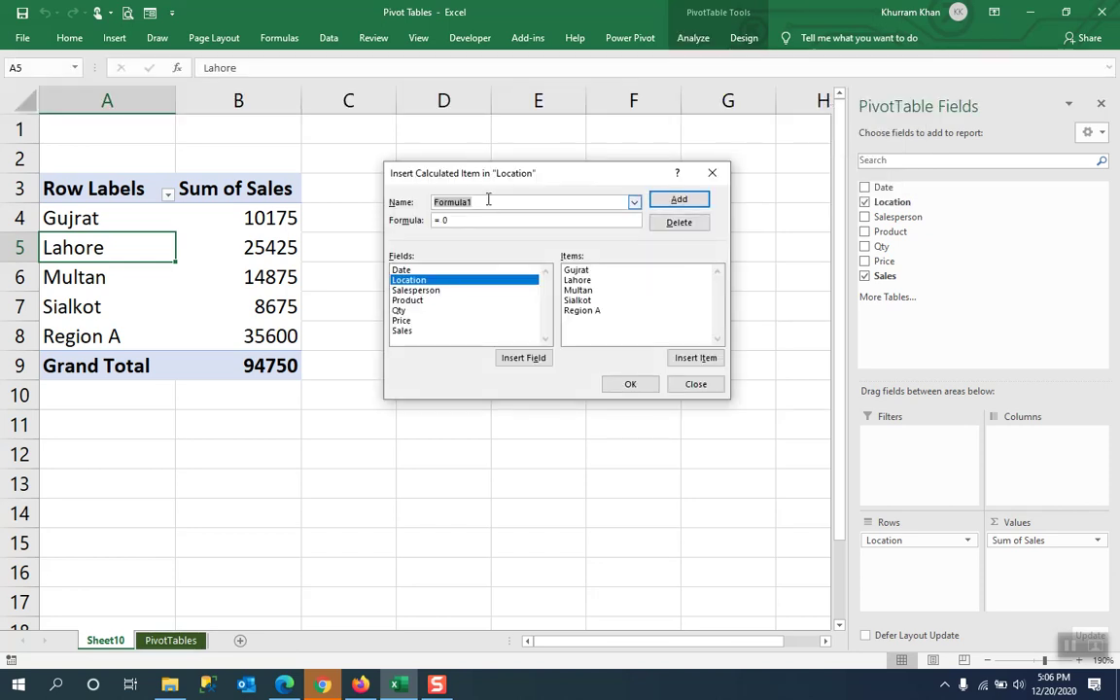
text(Region B)
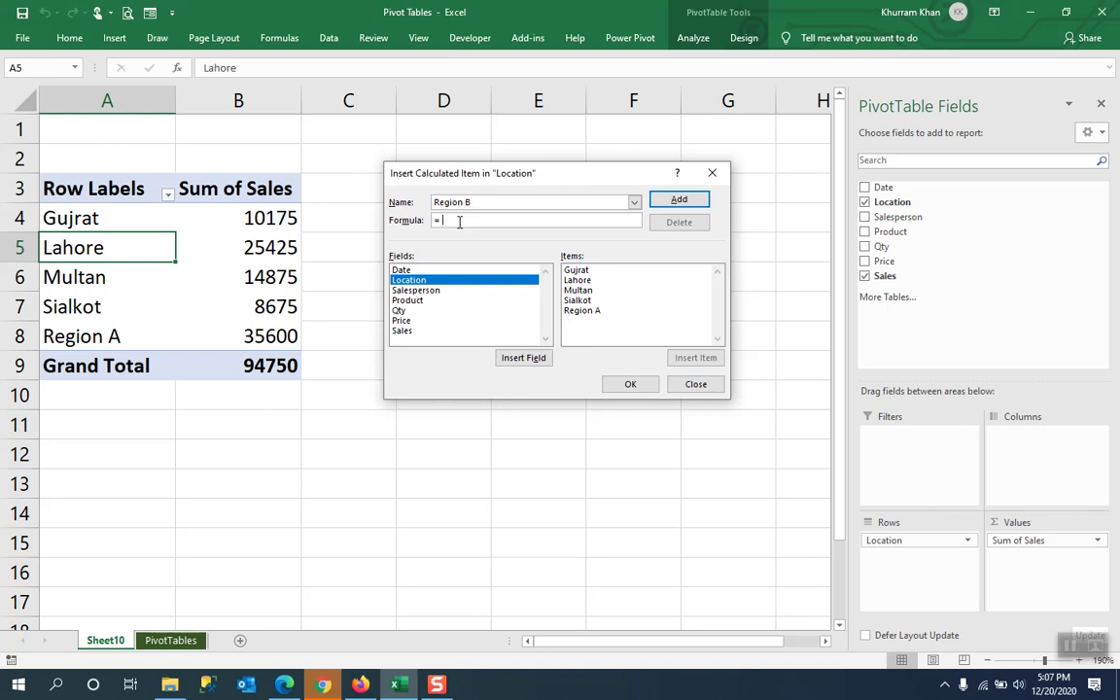
Define the Region B formula as = Multan + Sialkot and add the item to the PivotTable.
click(578, 290)
click(691, 359)
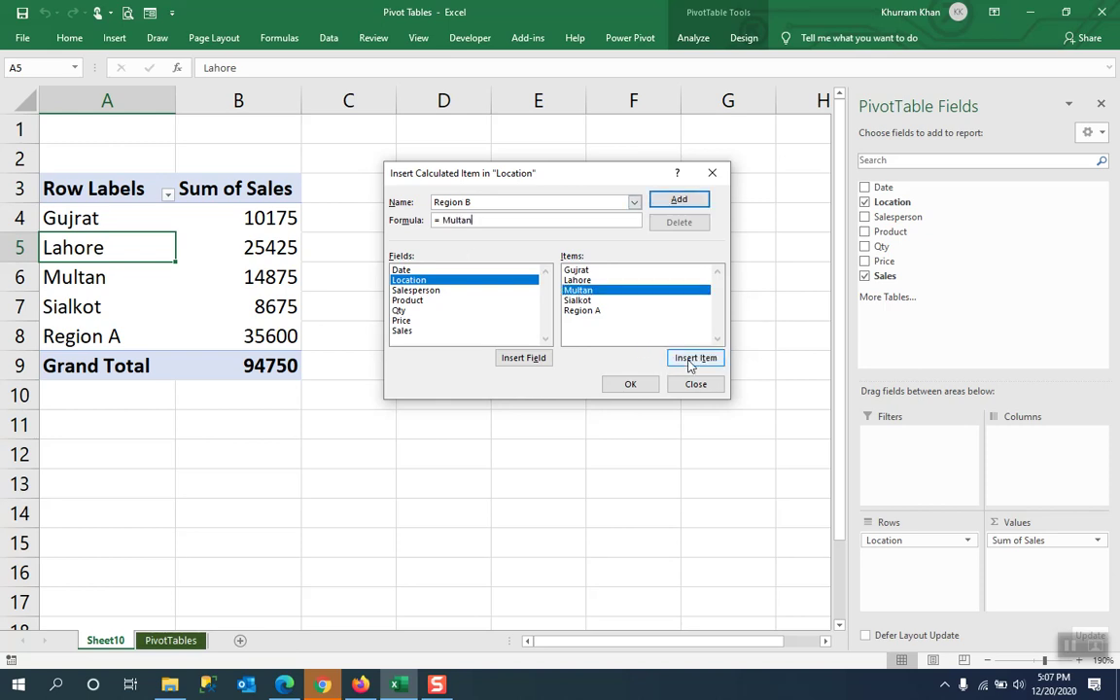
text(+)
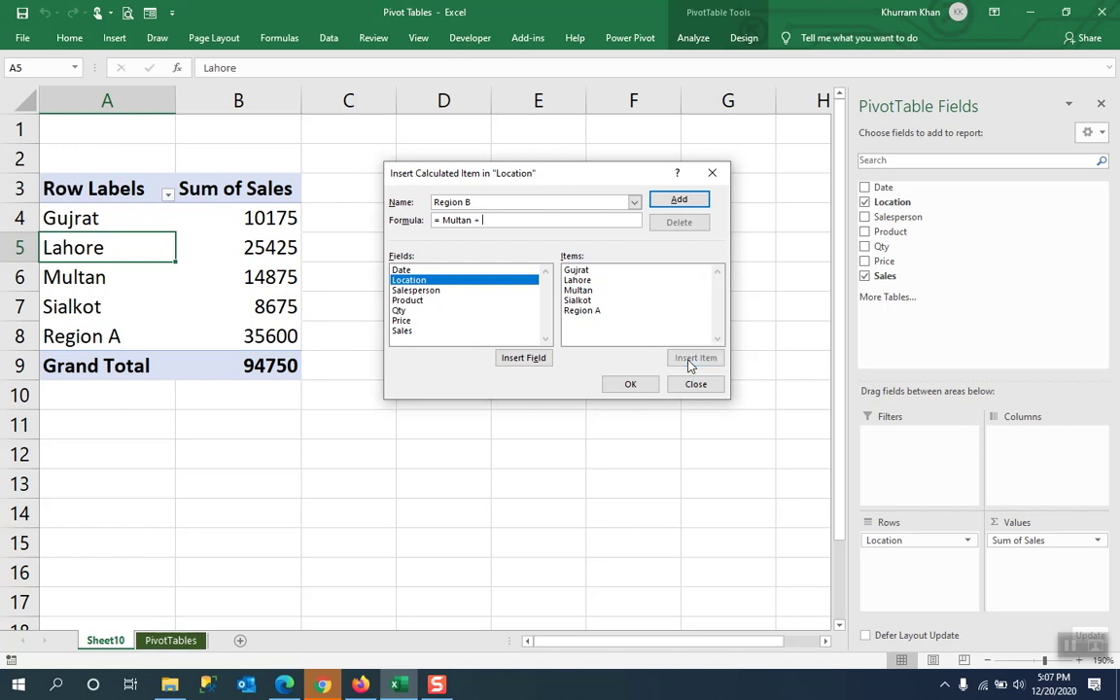
click(579, 301)
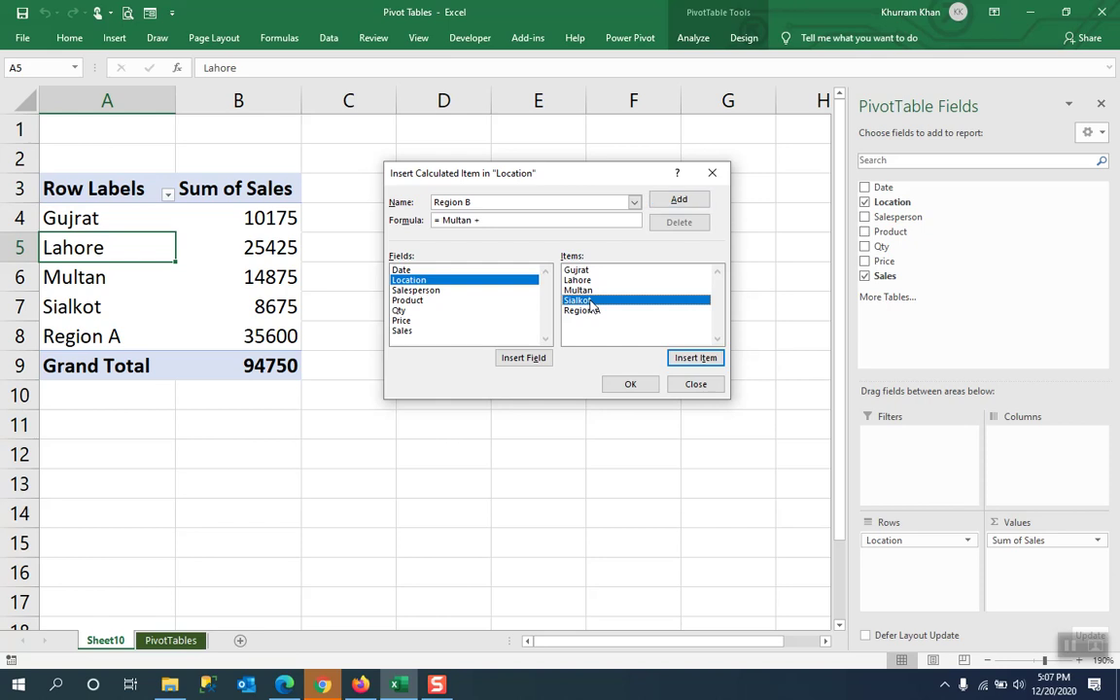
click(695, 357)
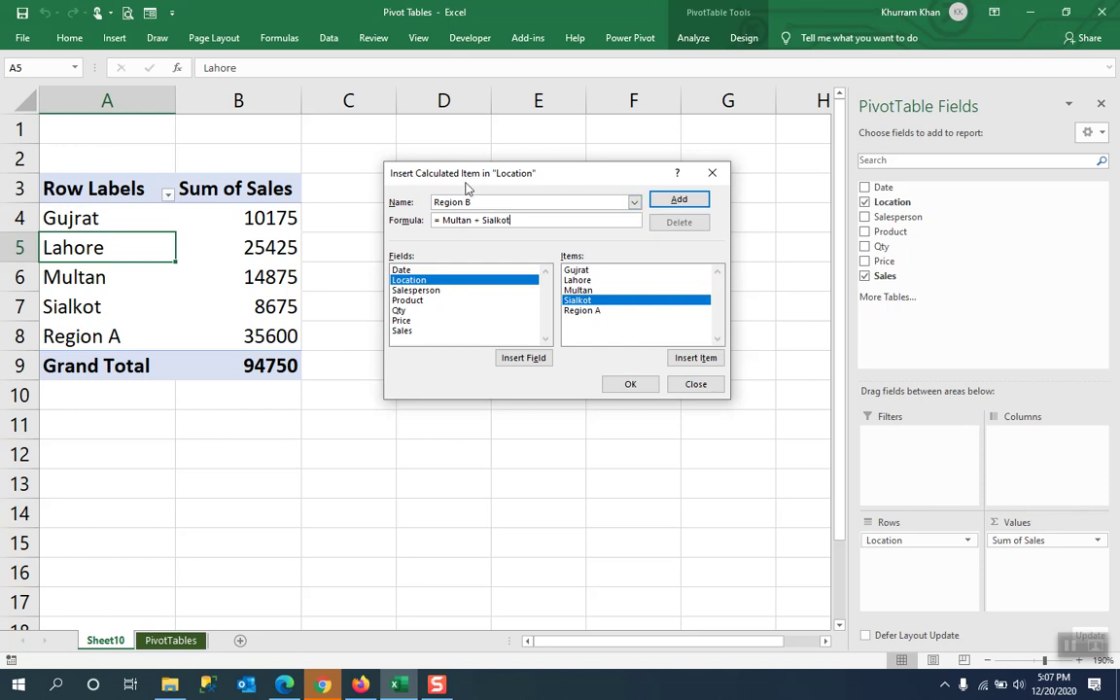
click(632, 383)
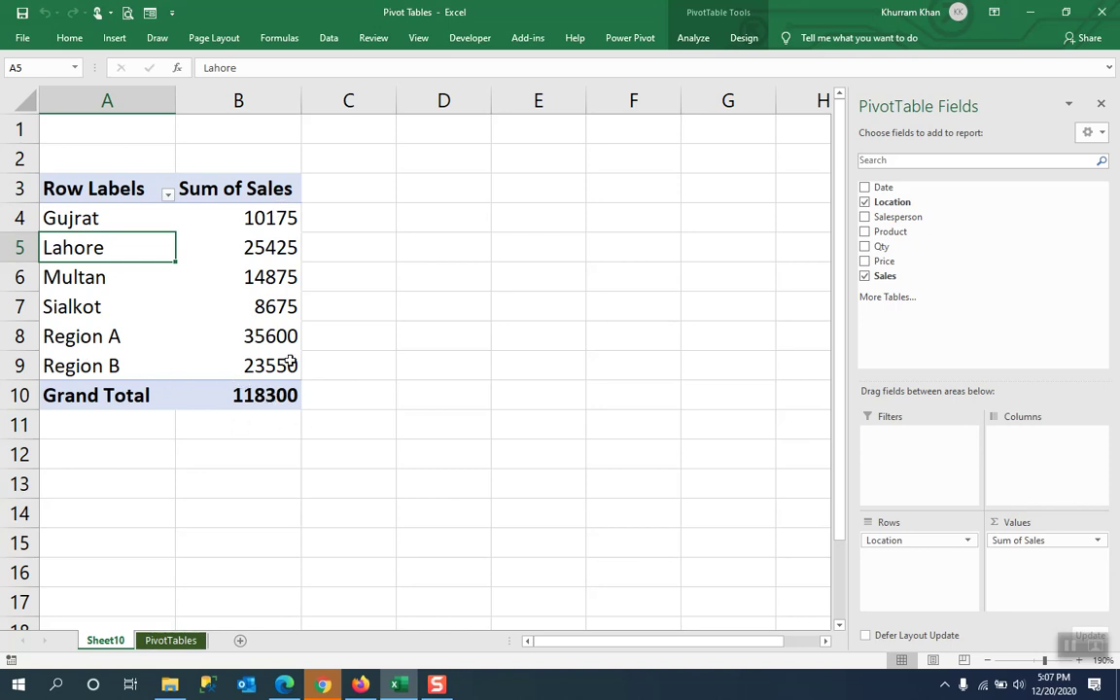
Filter the PivotTable's row labels to show only Region A and Region B.
mouse_move(267, 219)
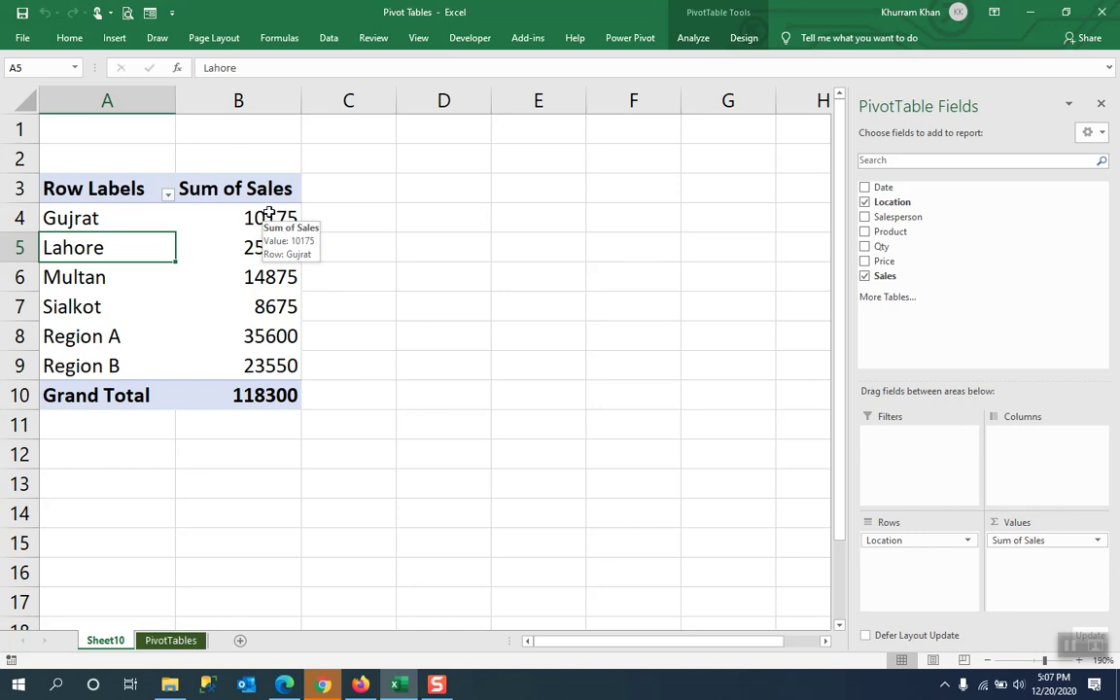
mouse_move(268, 371)
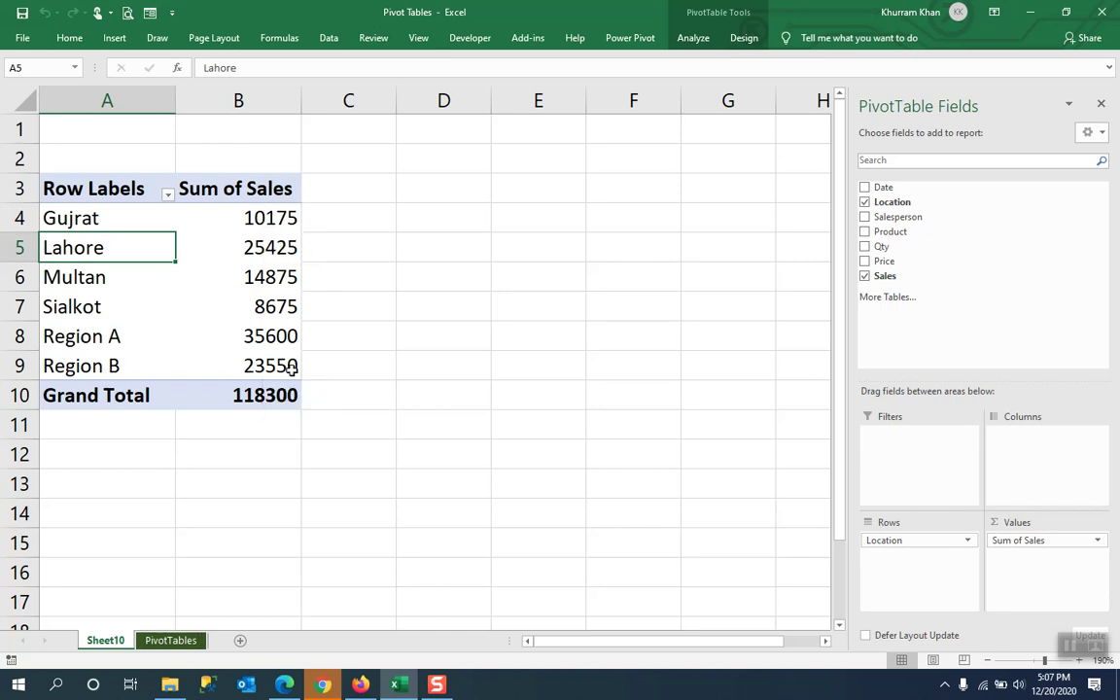
click(168, 196)
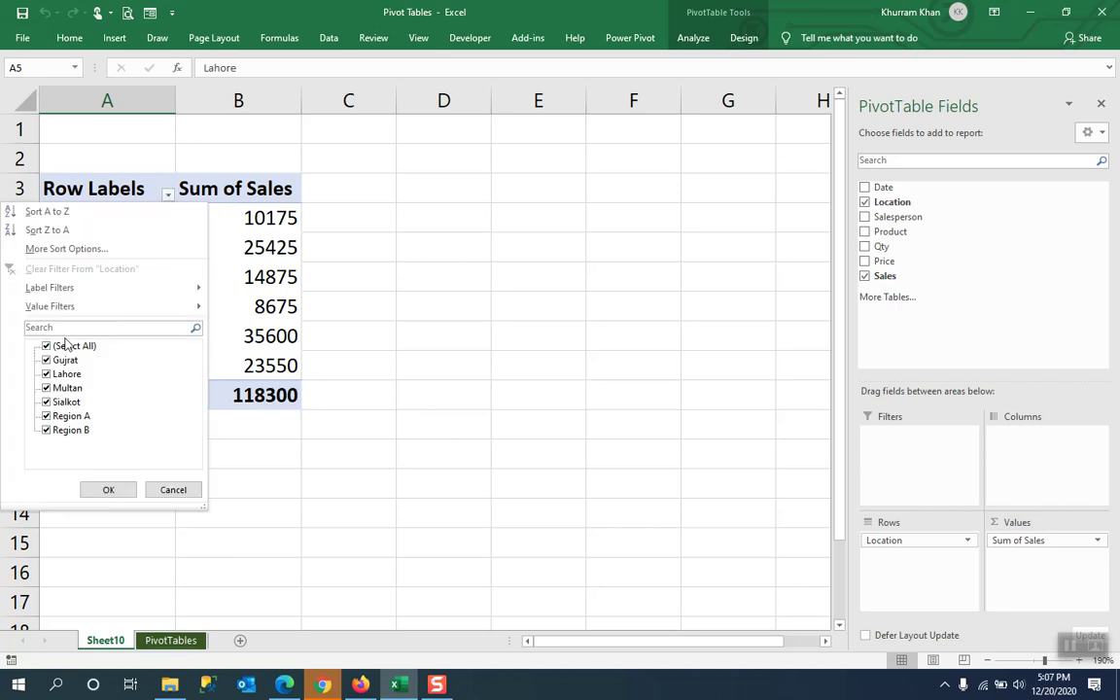
click(48, 348)
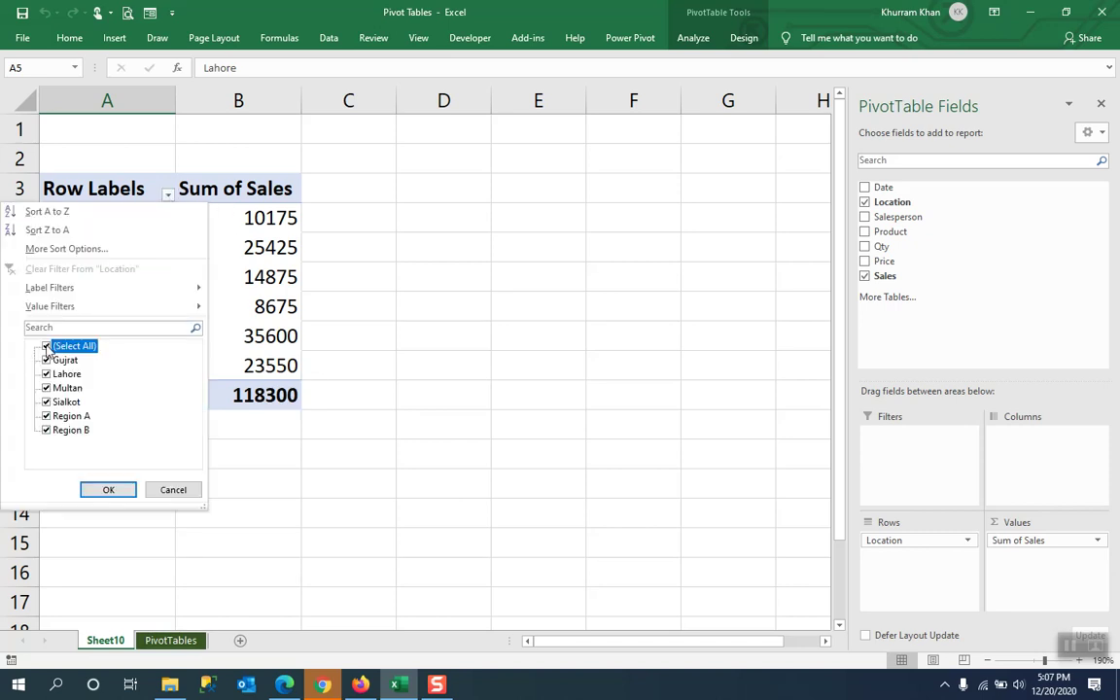
click(47, 415)
click(47, 431)
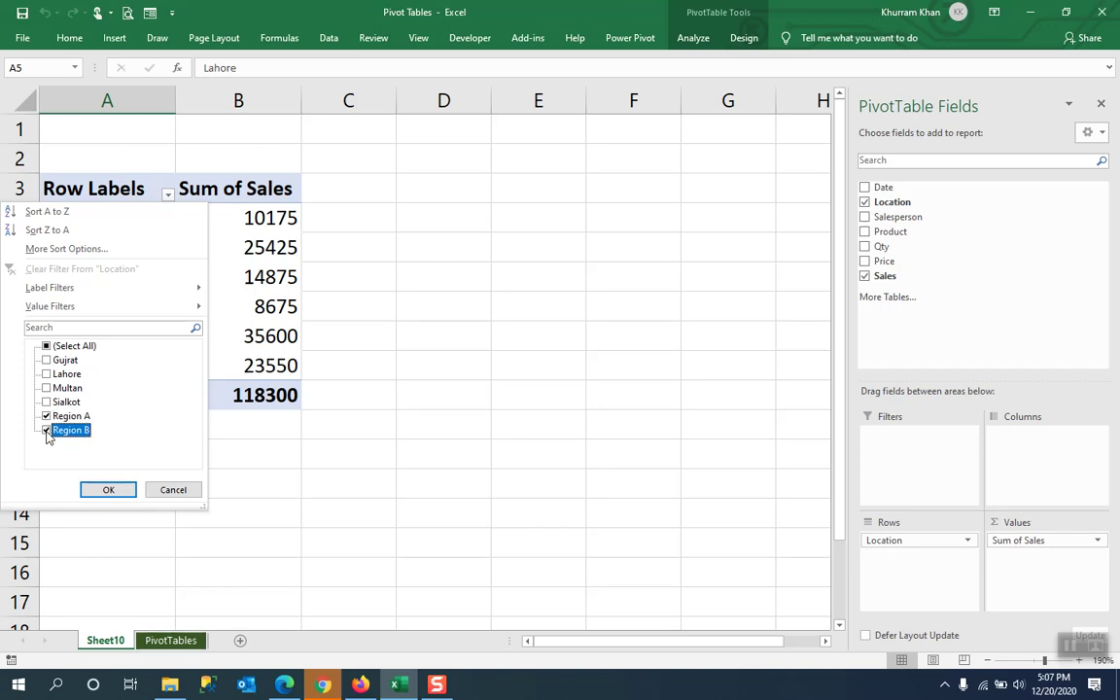
click(112, 488)
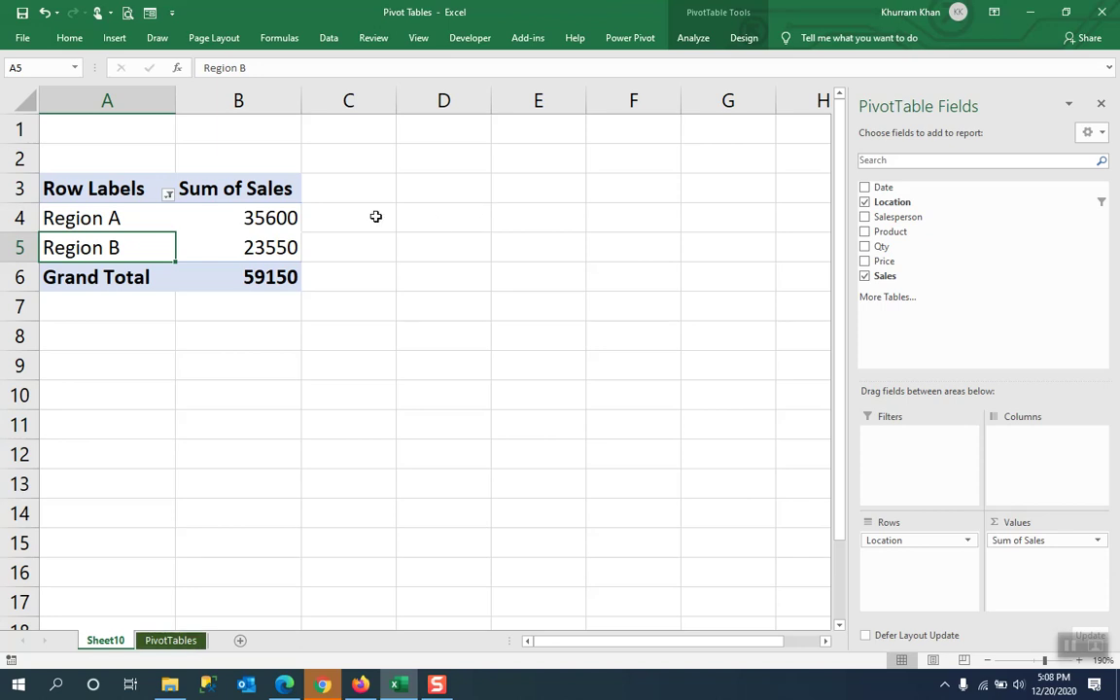
mouse_move(266, 220)
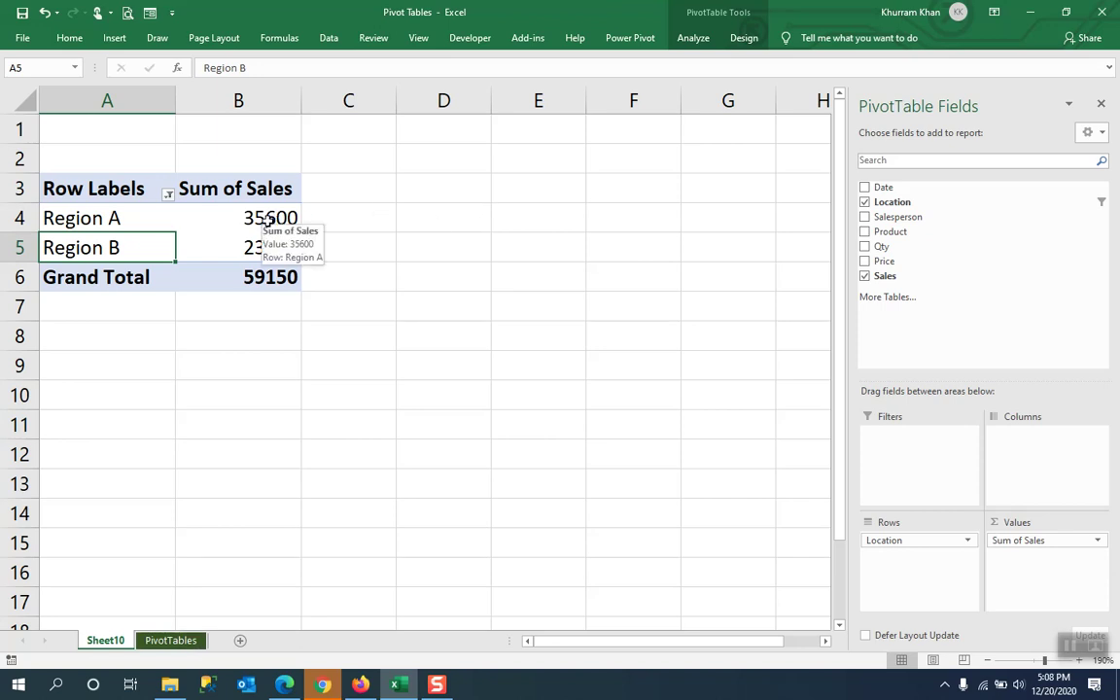
mouse_move(125, 250)
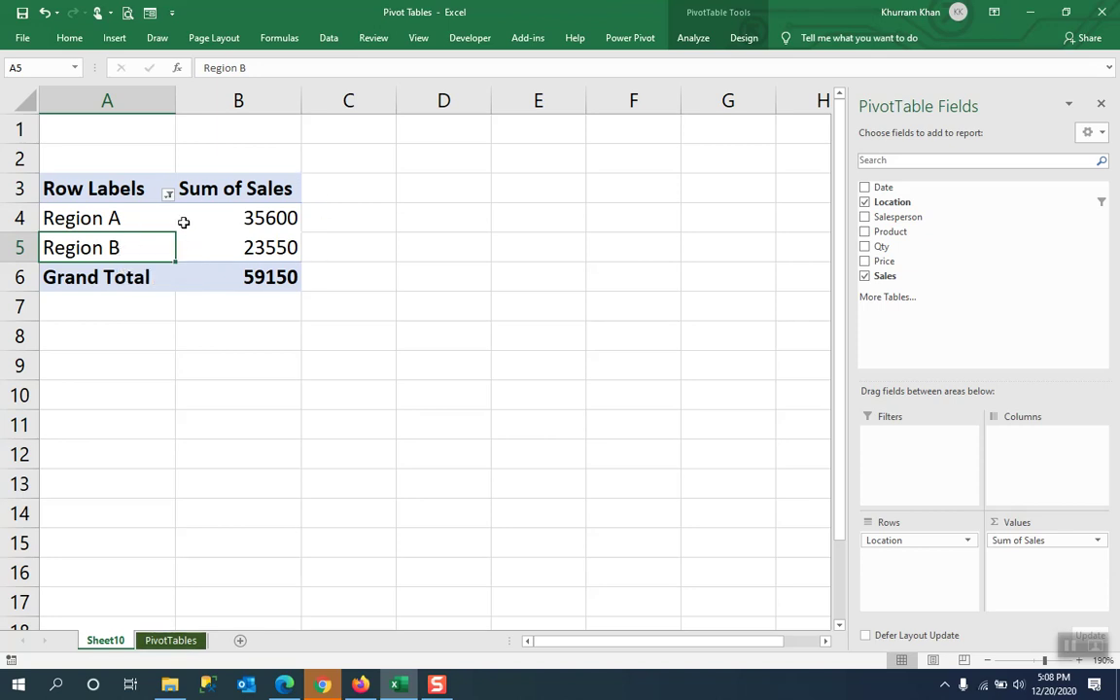
mouse_move(204, 233)
mouse_move(119, 227)
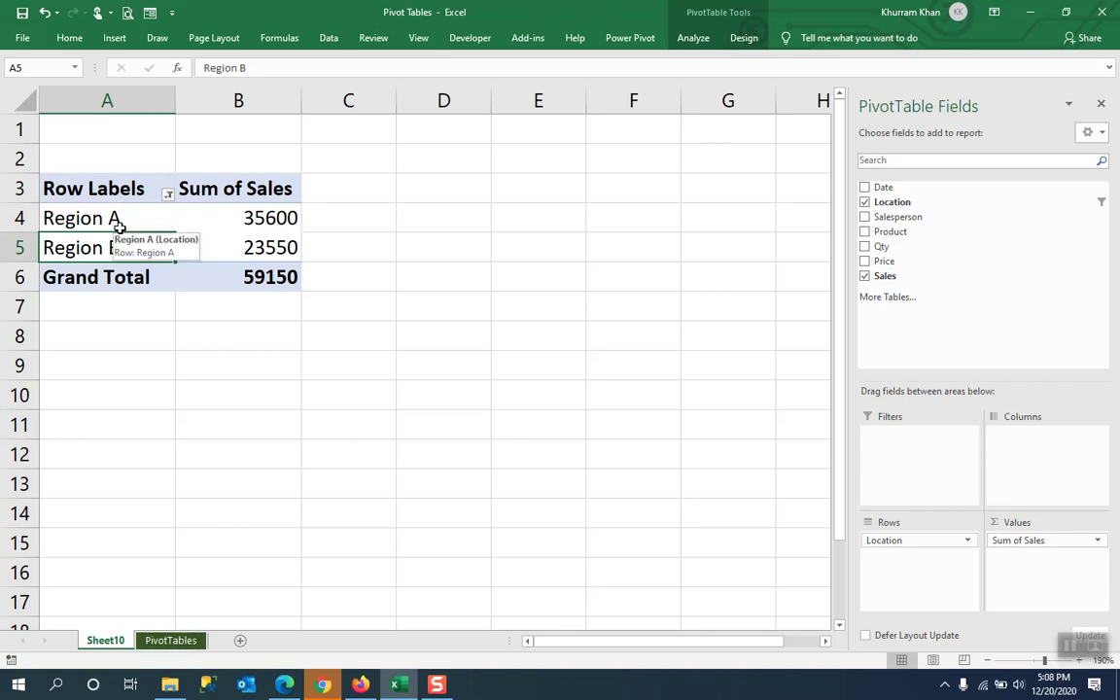
click(693, 37)
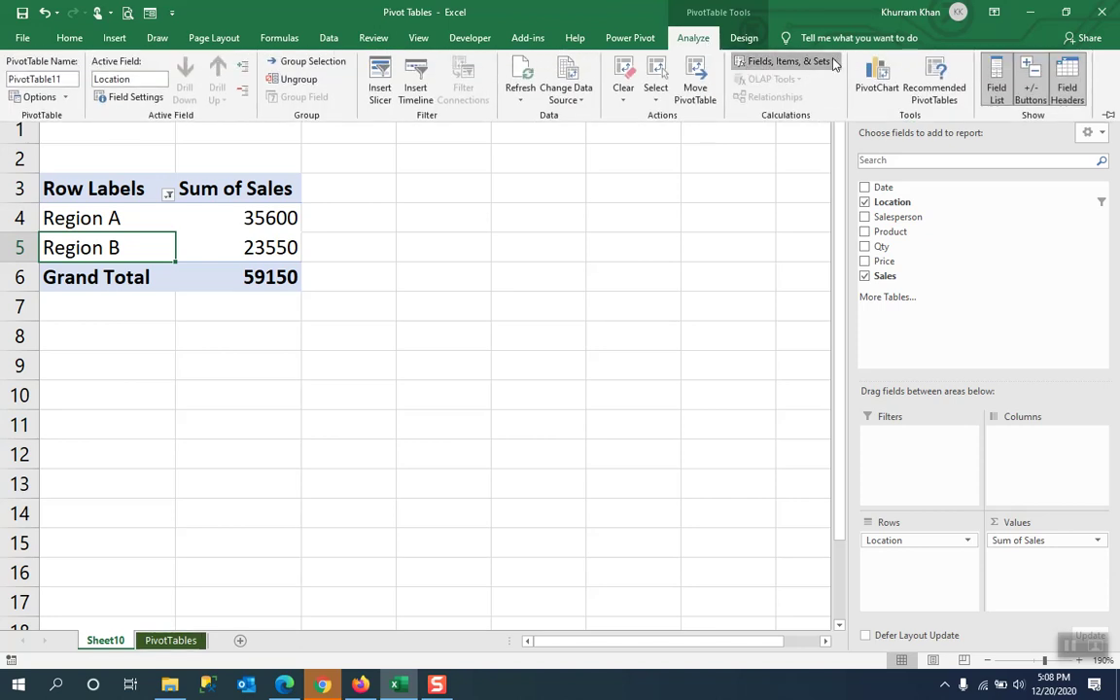
click(783, 61)
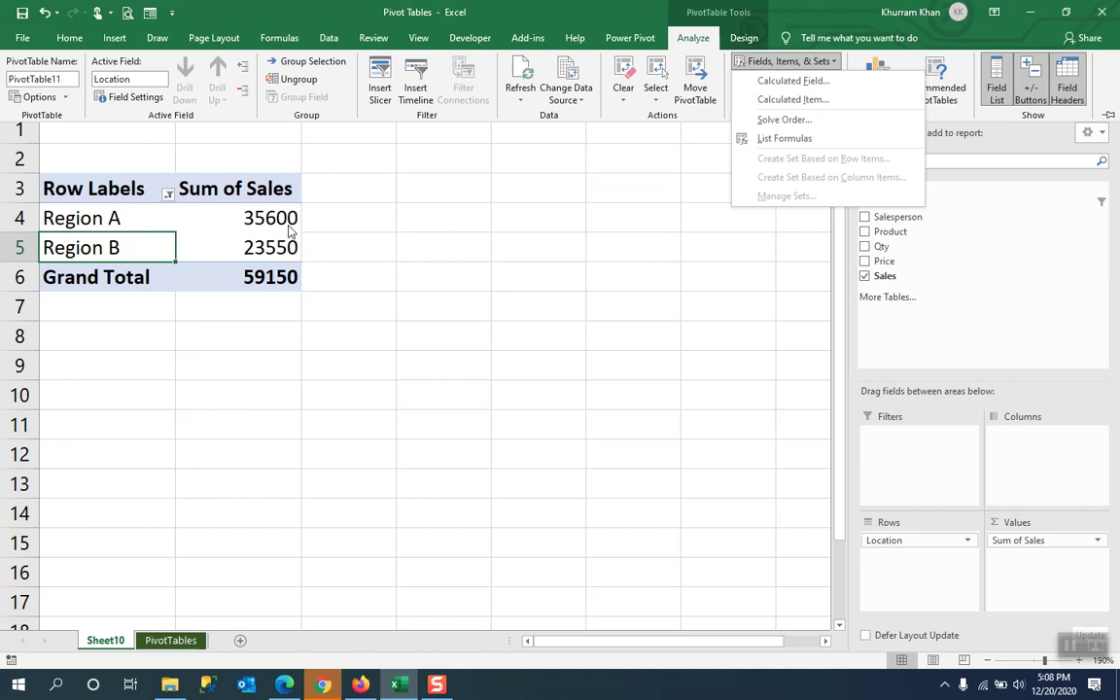
click(415, 208)
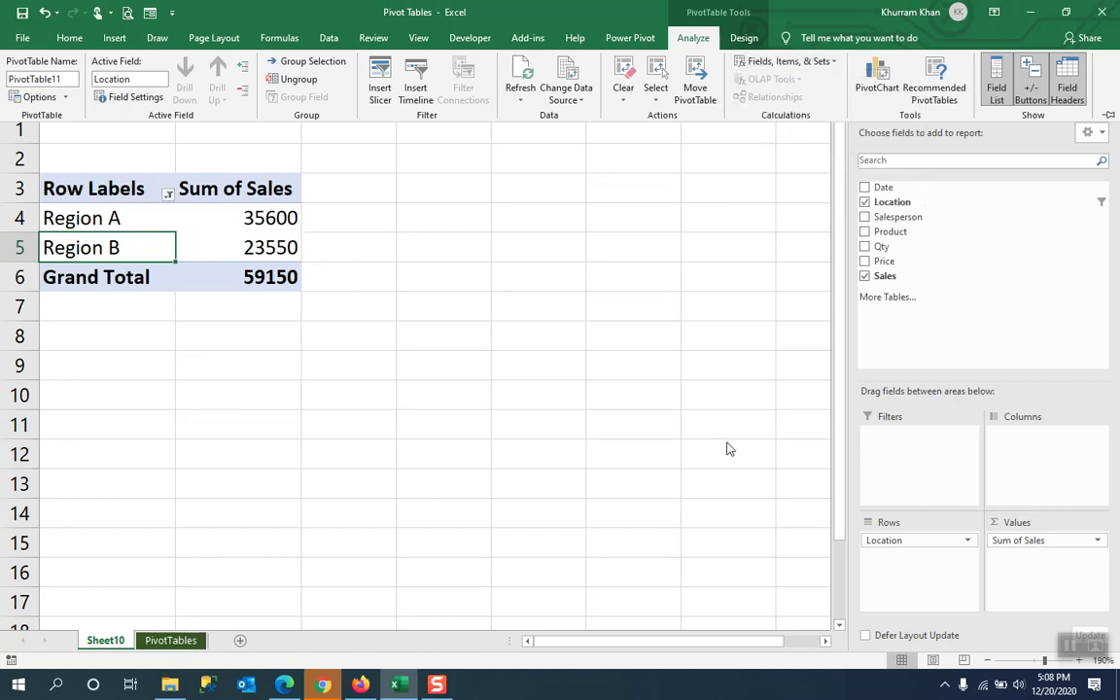